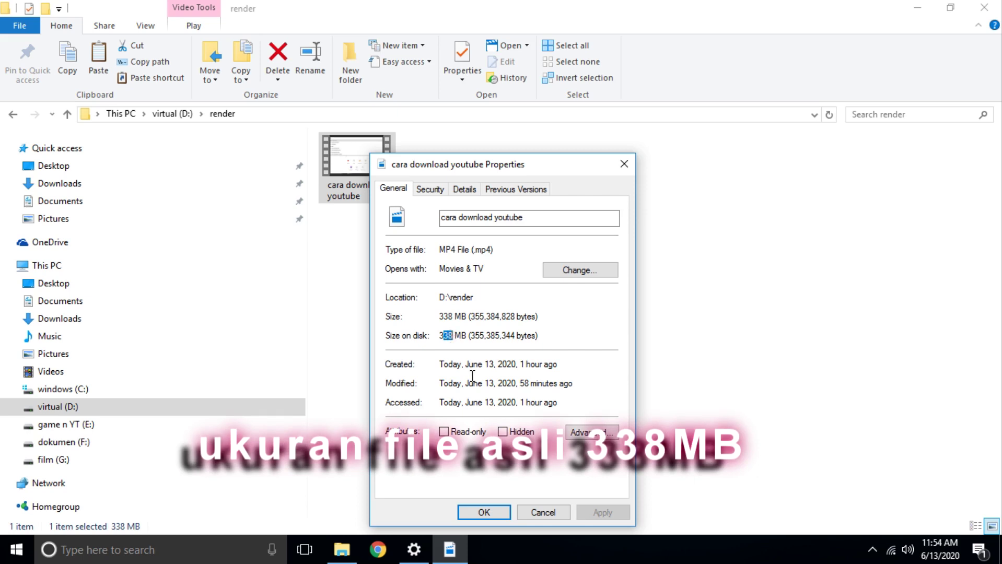
Check the original video's file size and close its properties.
click(564, 328)
click(625, 165)
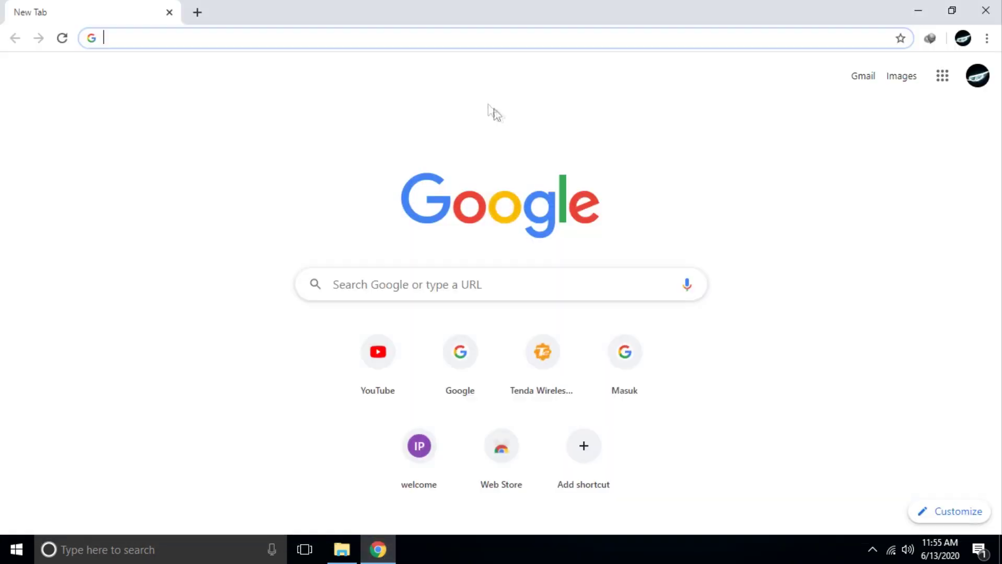
Search Google for handbrake and open the HandBrake: Open Source Video Transcoder site.
click(360, 285)
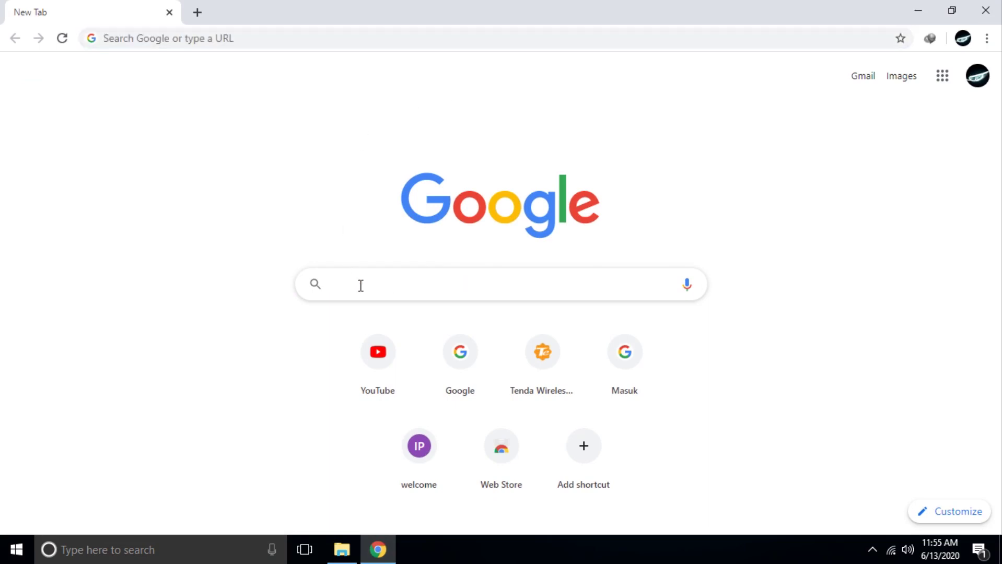
text(hand)
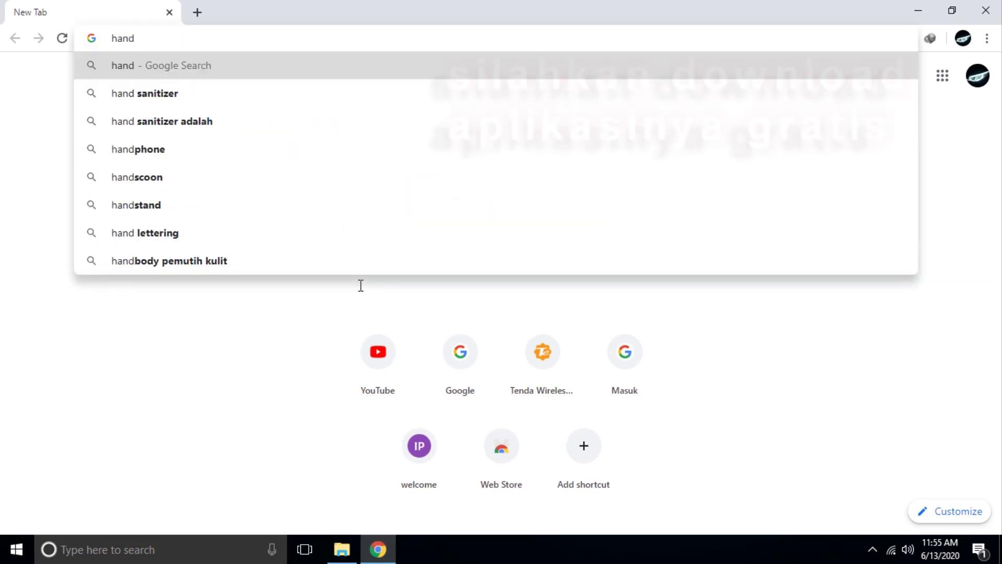
text(bra)
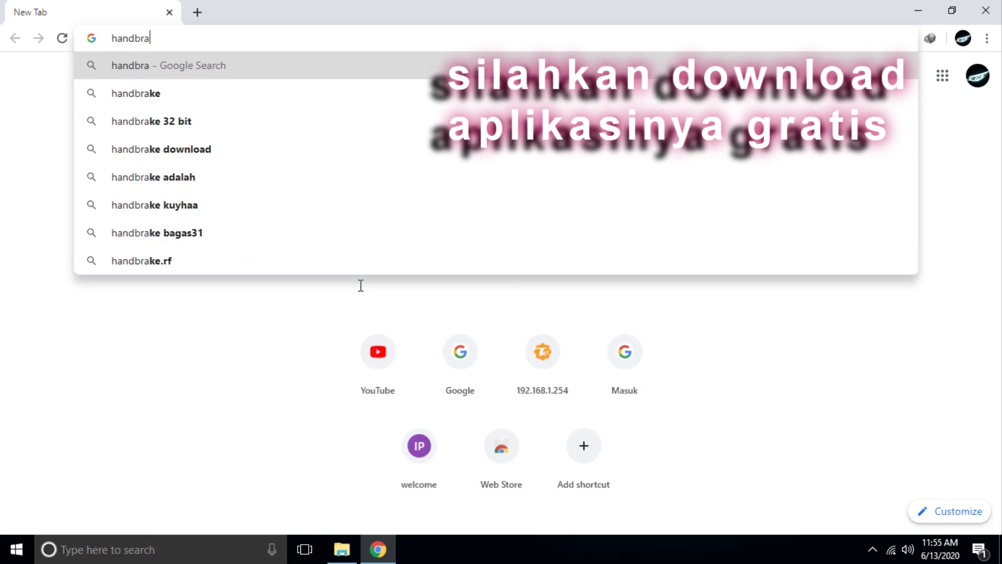
click(167, 96)
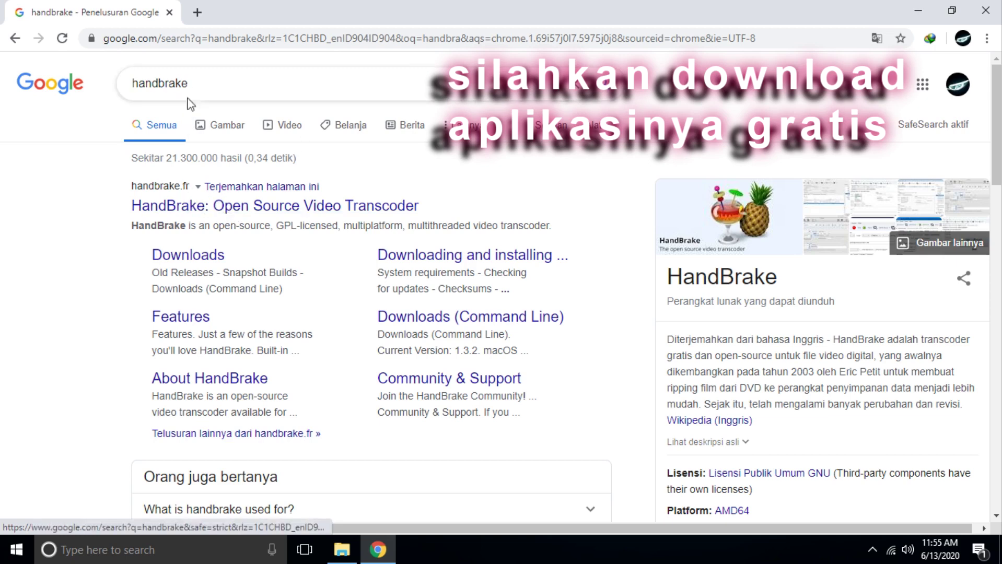
drag(197, 83, 128, 86)
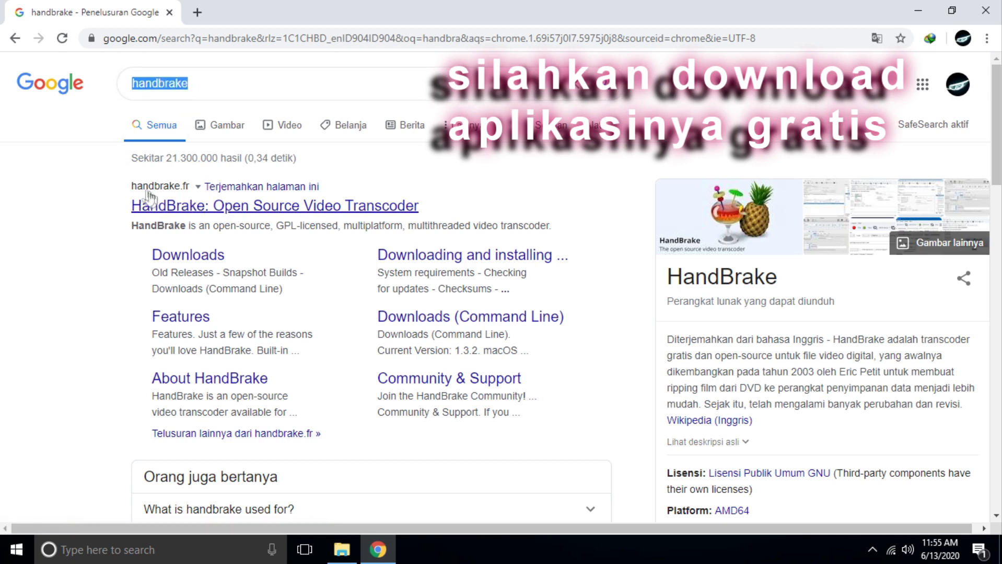
click(166, 209)
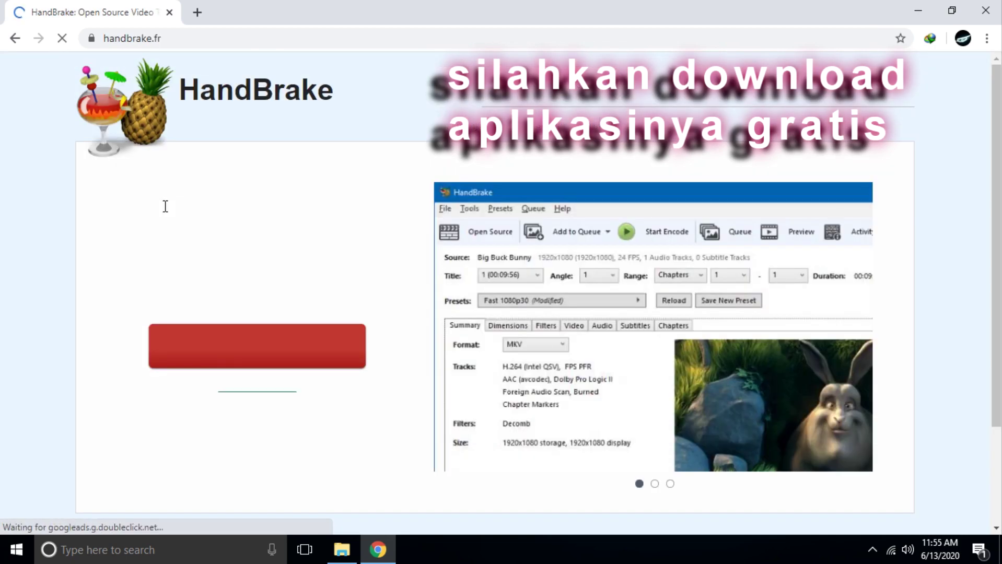
Review the HandBrake 1.3.2 download section for Windows on the home page and close the browser.
scroll(409, 288, down, 2)
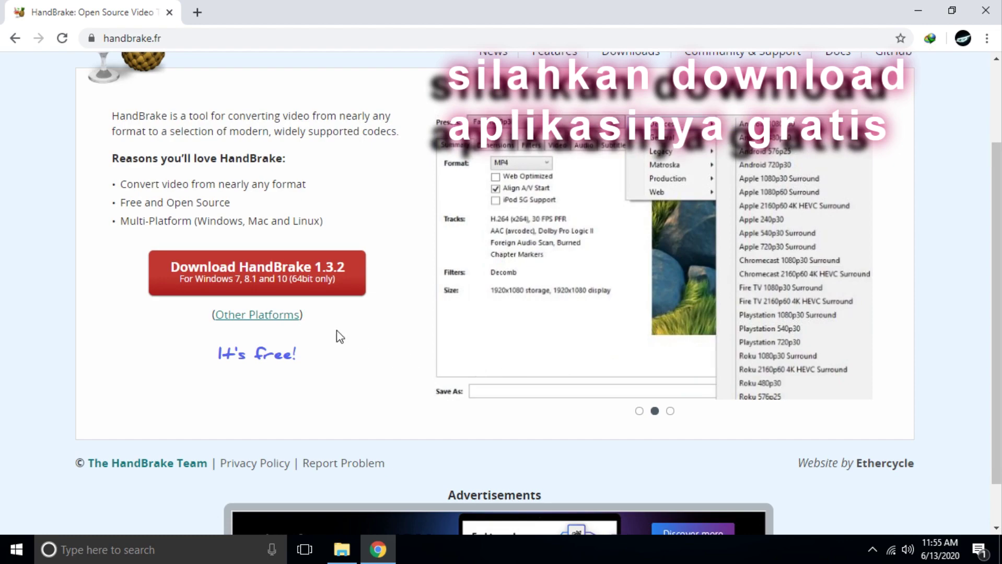
scroll(340, 337, down, 1)
scroll(336, 330, up, 1)
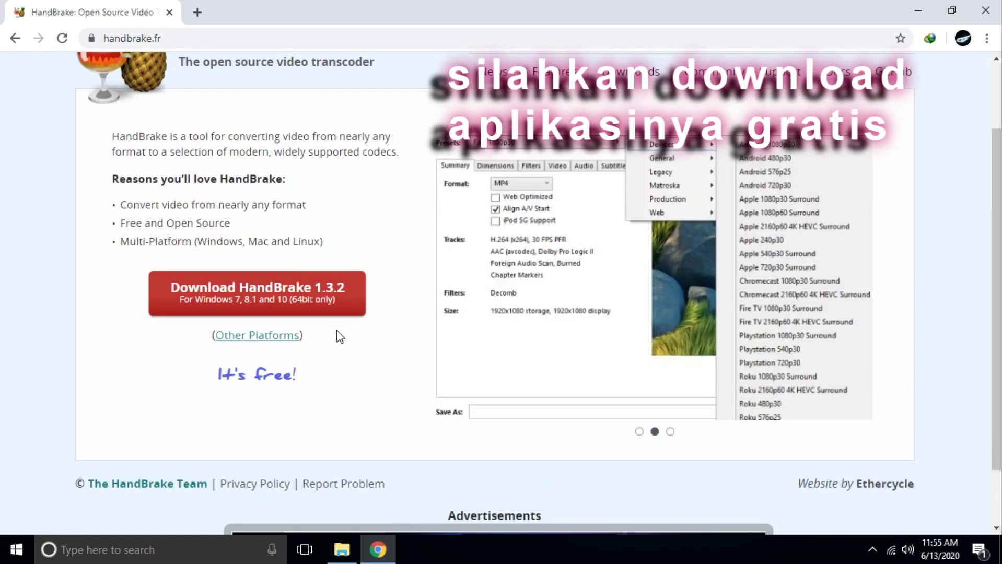
scroll(336, 331, up, 1)
scroll(283, 371, down, 1)
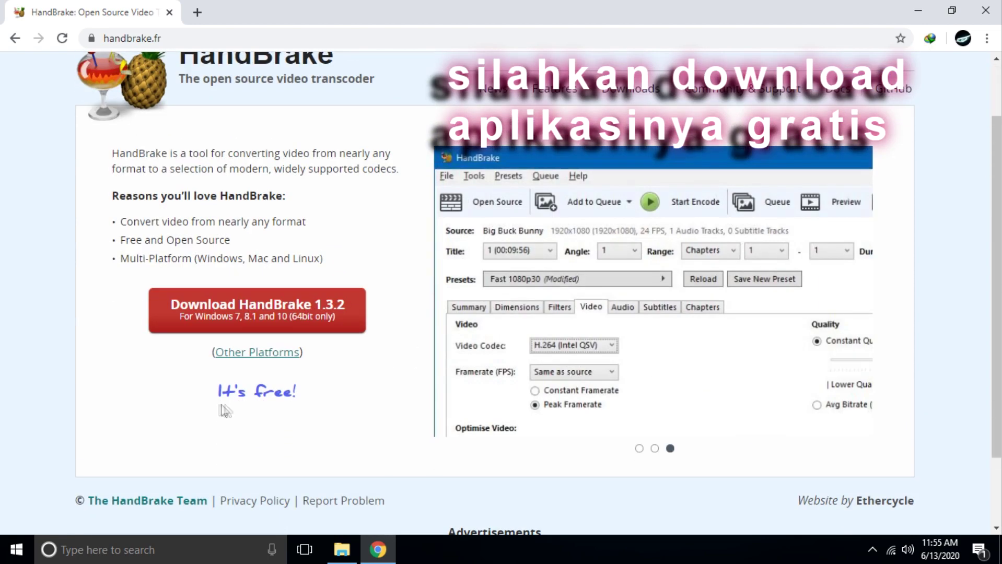
click(982, 12)
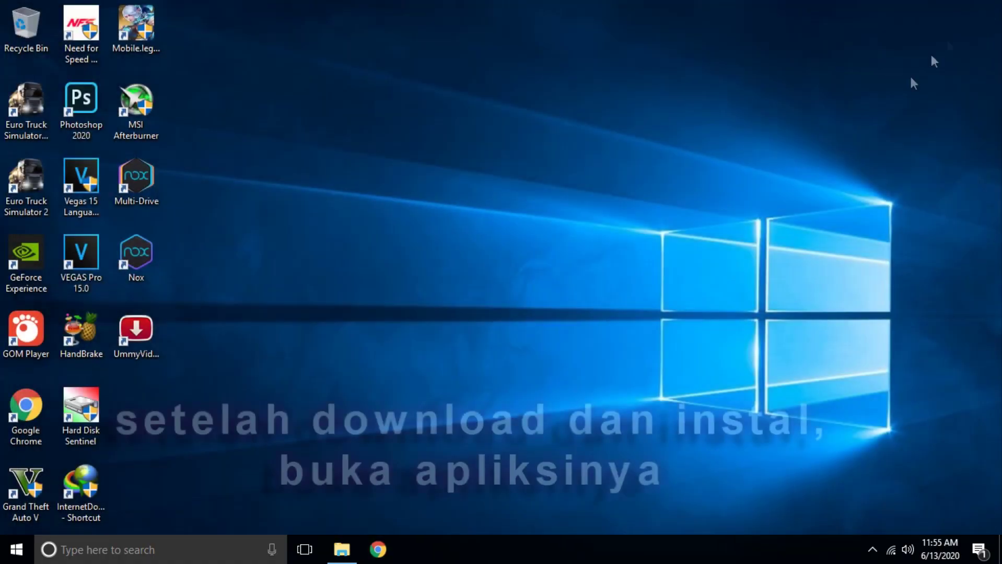
Launch HandBrake and arrange a smaller File Explorer window of the render folder so the video drop area stays reachable.
double_click(76, 336)
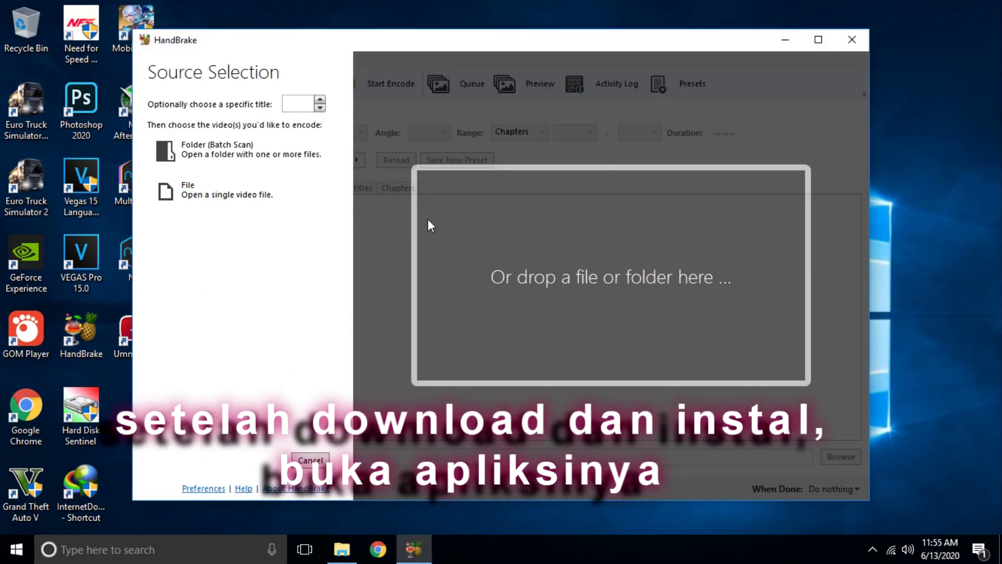
drag(489, 42, 505, 10)
click(341, 550)
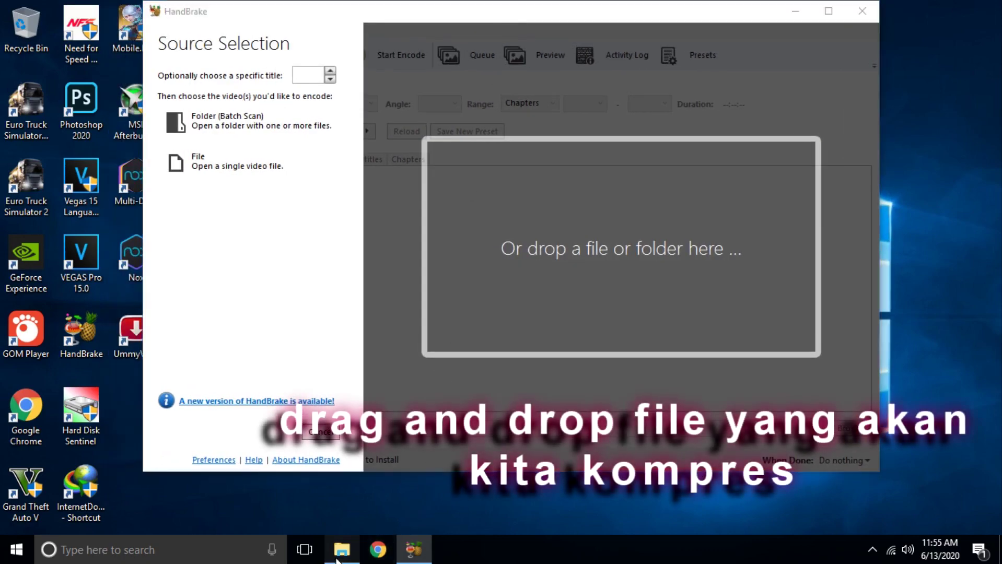
click(956, 8)
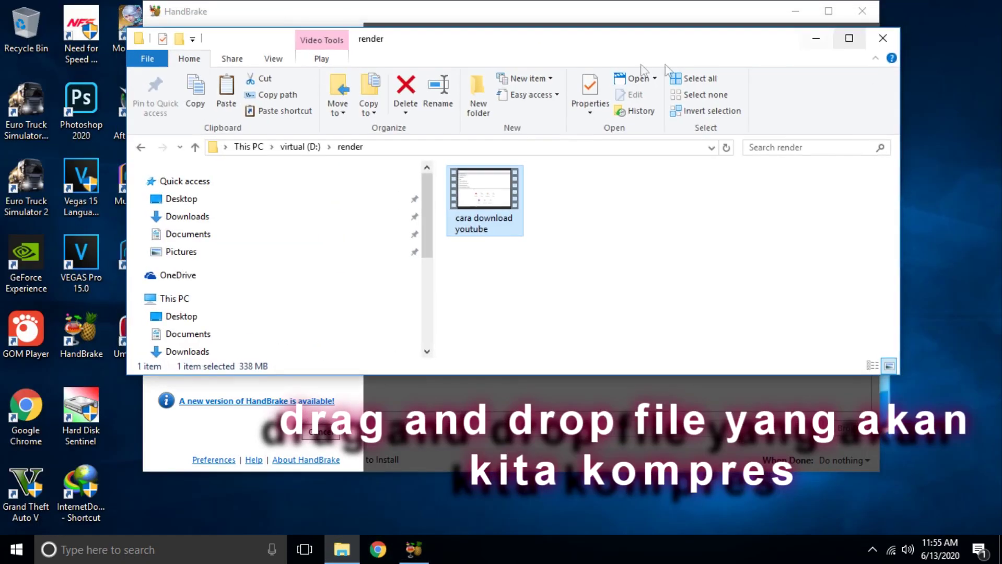
drag(901, 119, 698, 119)
drag(495, 24, 334, 14)
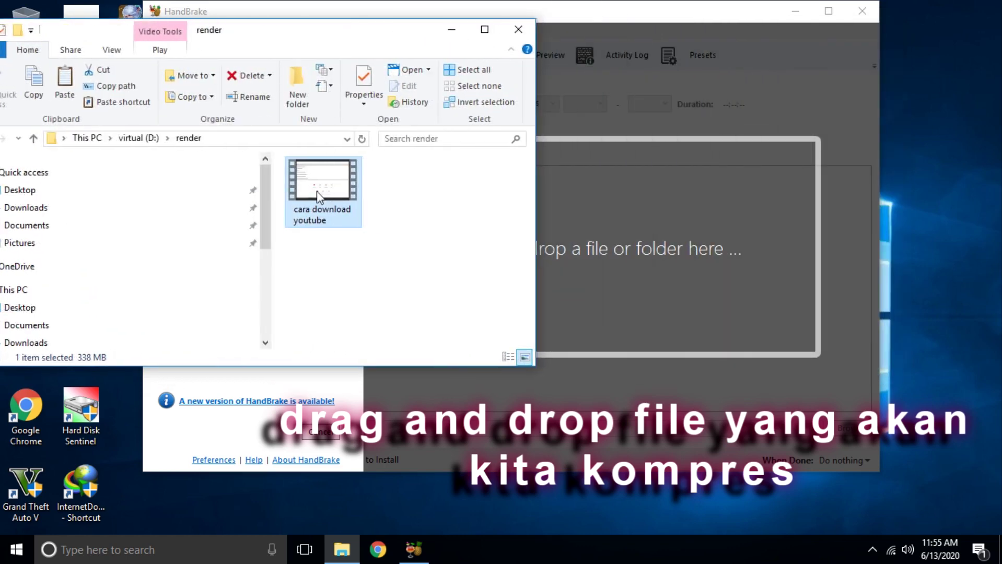
Check the file size in the properties of the "cara download youtube" video and close them.
right_click(320, 198)
click(407, 463)
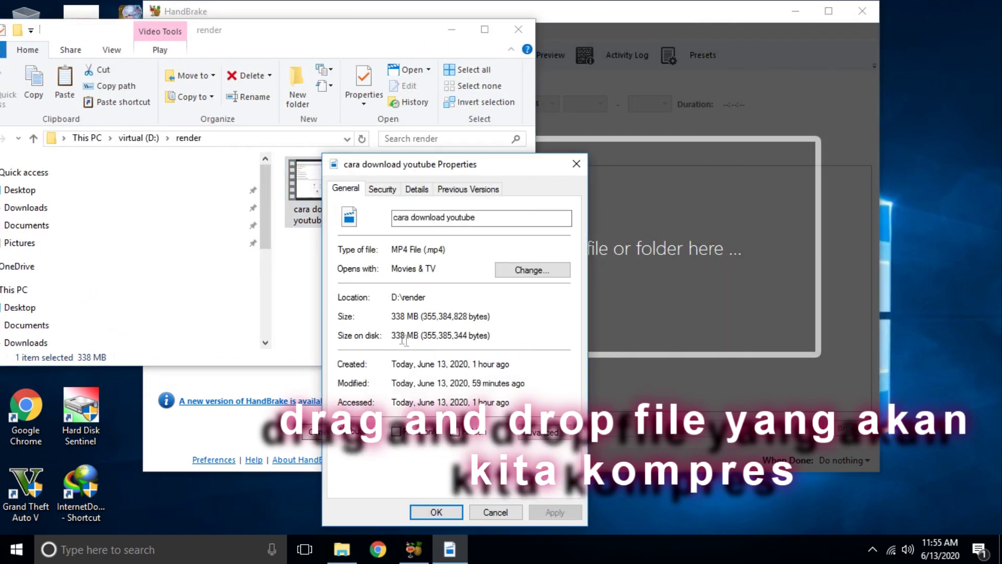
click(576, 164)
Load the "cara download youtube" video into HandBrake as the source and close the render folder window.
drag(320, 189, 645, 267)
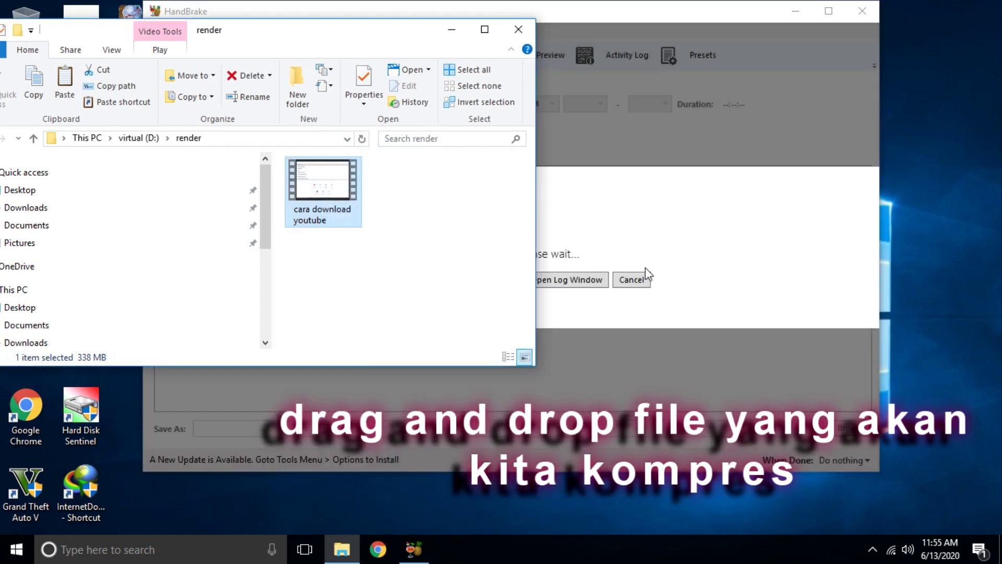
click(518, 29)
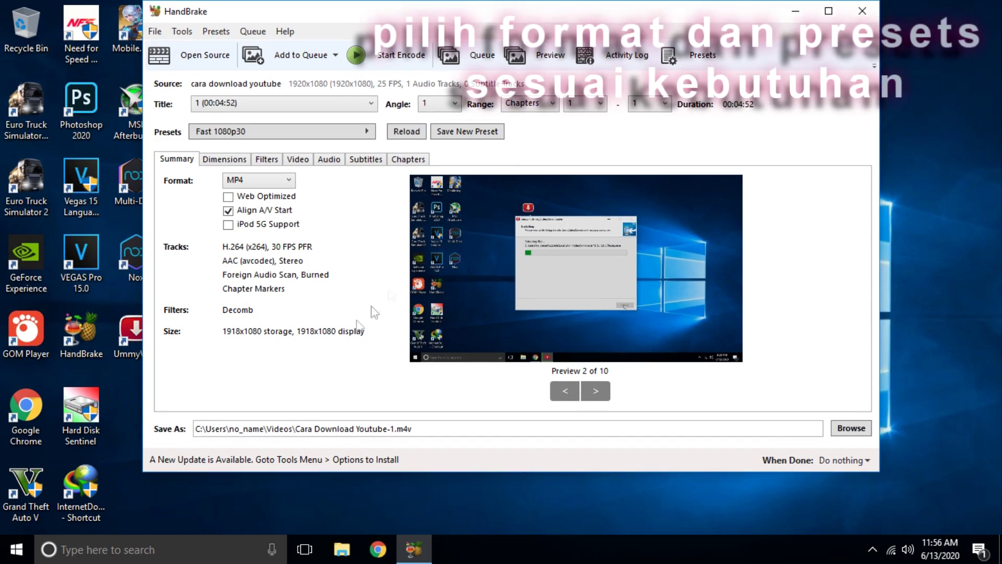
Enable Web Optimized for the MP4 output and look through the available container formats.
click(228, 197)
click(282, 181)
click(282, 180)
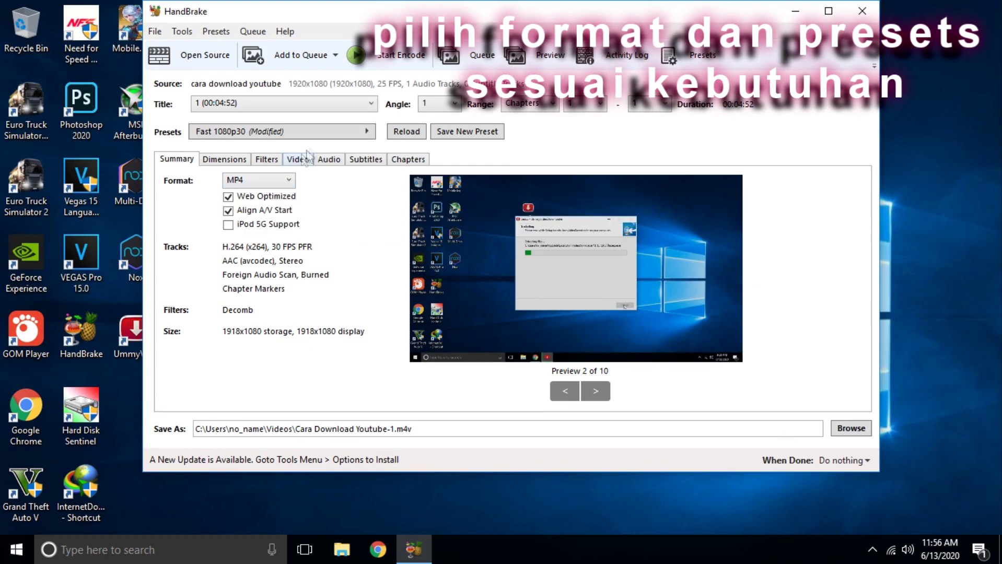
Browse the preset categories, apply the General preset Fast 1080p30 and enable Web Optimized.
click(335, 131)
mouse_move(440, 136)
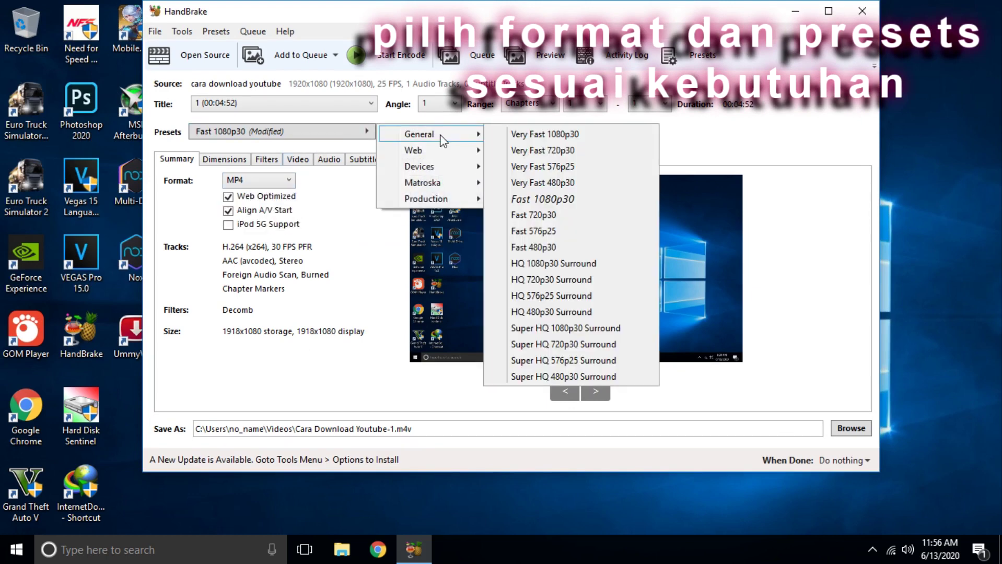
mouse_move(443, 155)
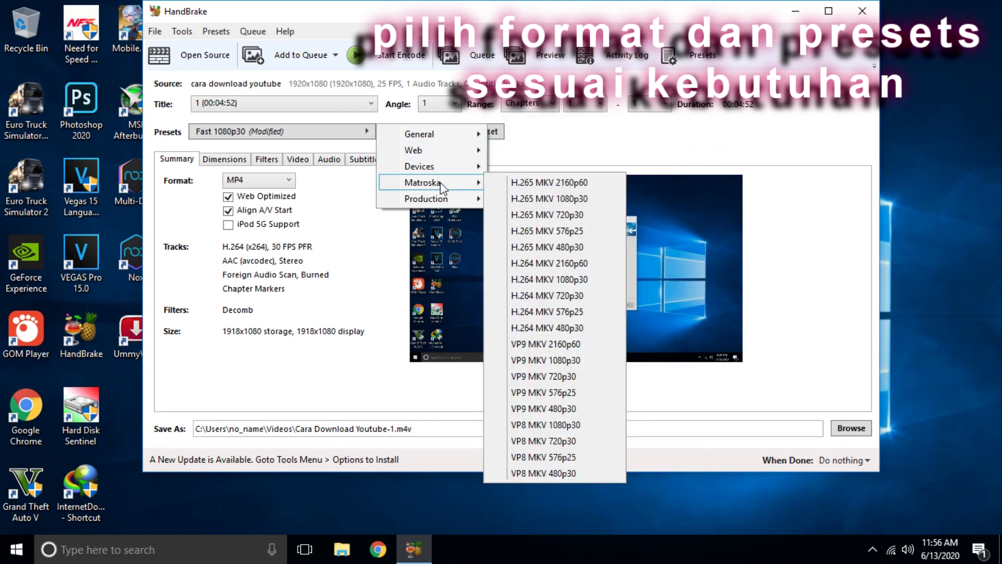
mouse_move(443, 201)
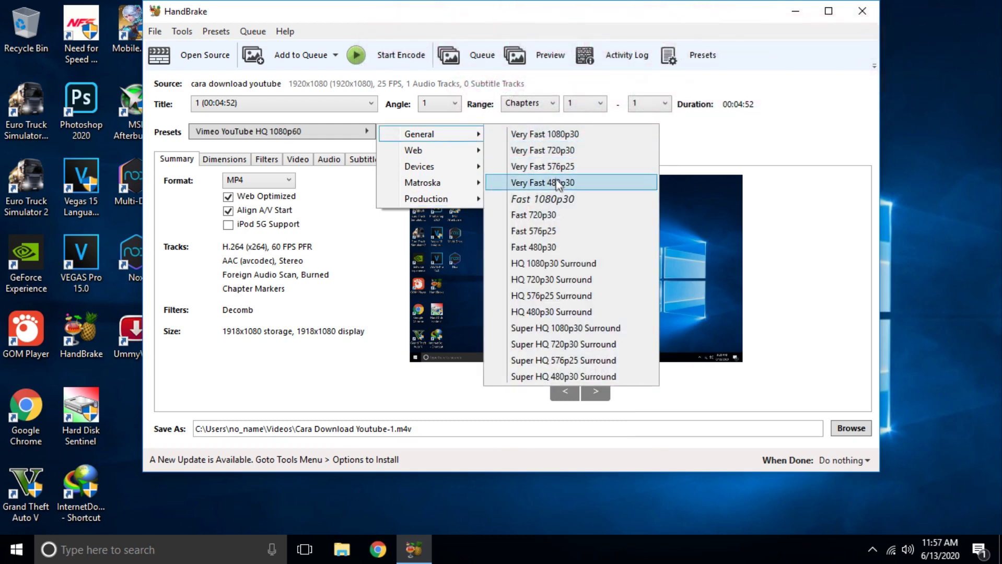
click(563, 198)
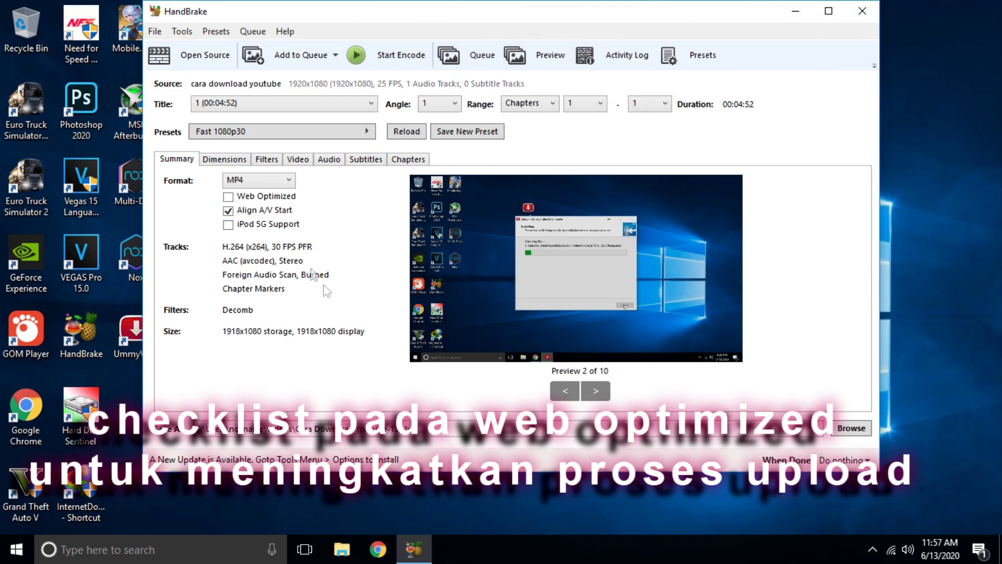
click(229, 197)
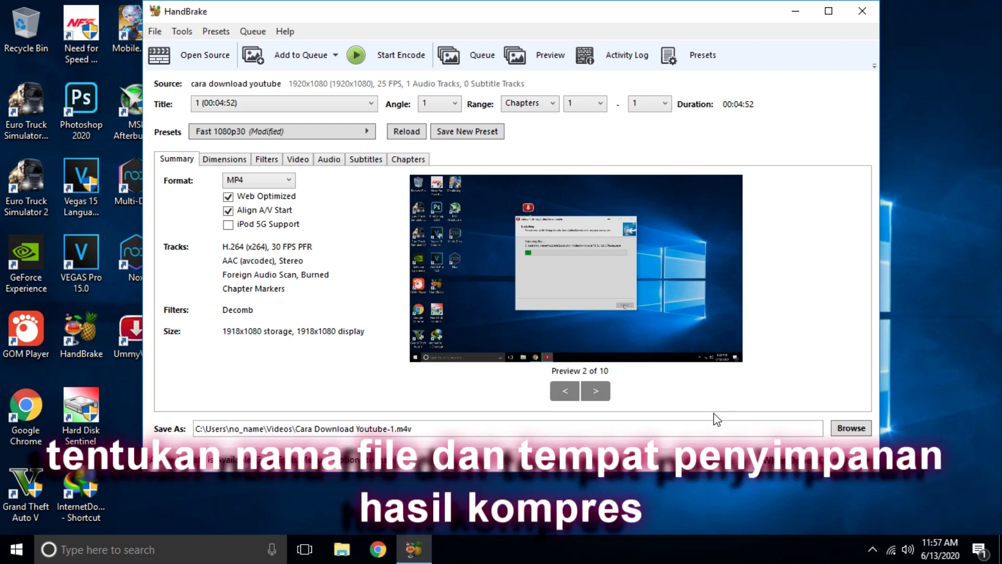
Set the output to the render folder on drive D: as "Cara Download Youtube-1" in mp4 and start the encode.
click(845, 432)
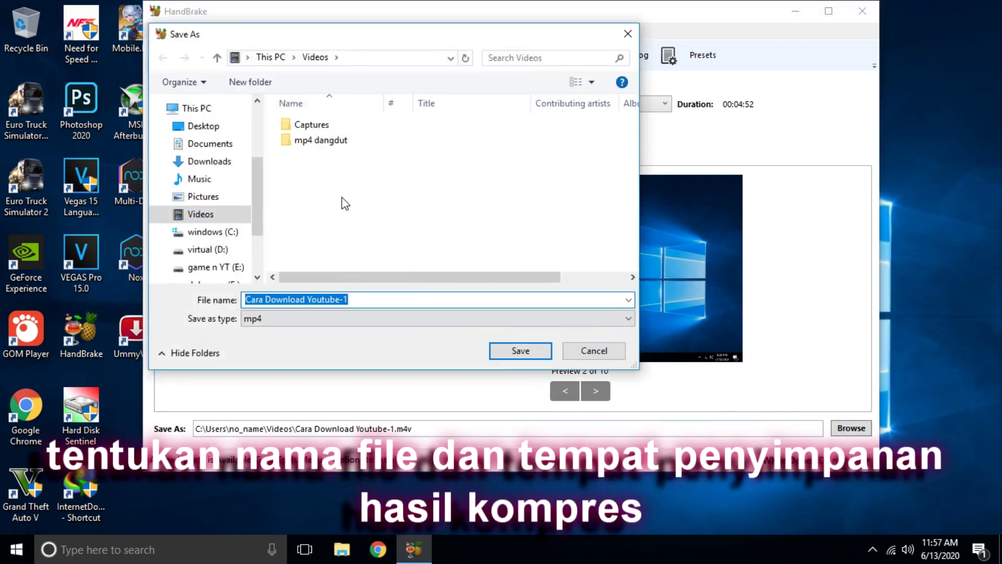
drag(259, 208, 259, 230)
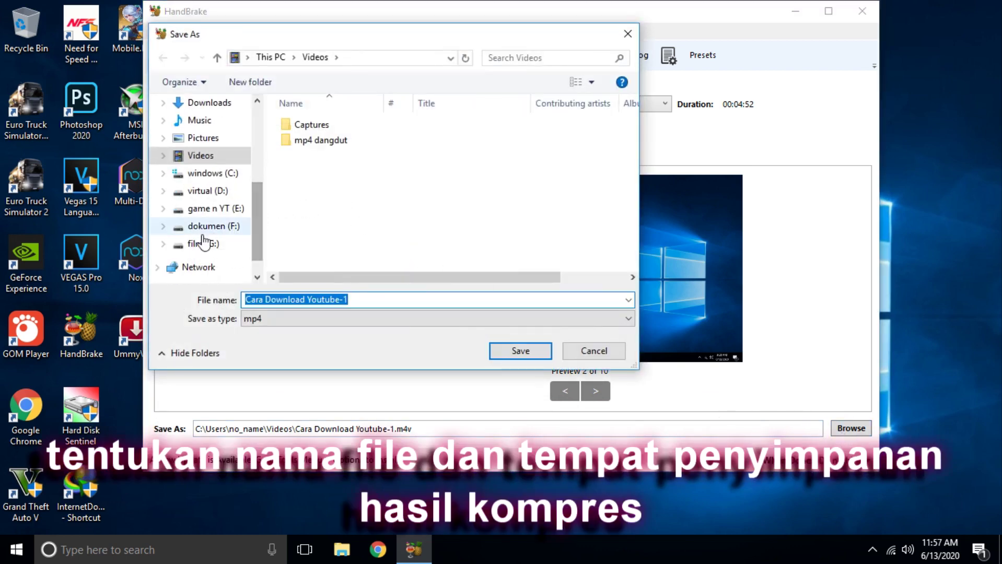
click(163, 191)
click(186, 246)
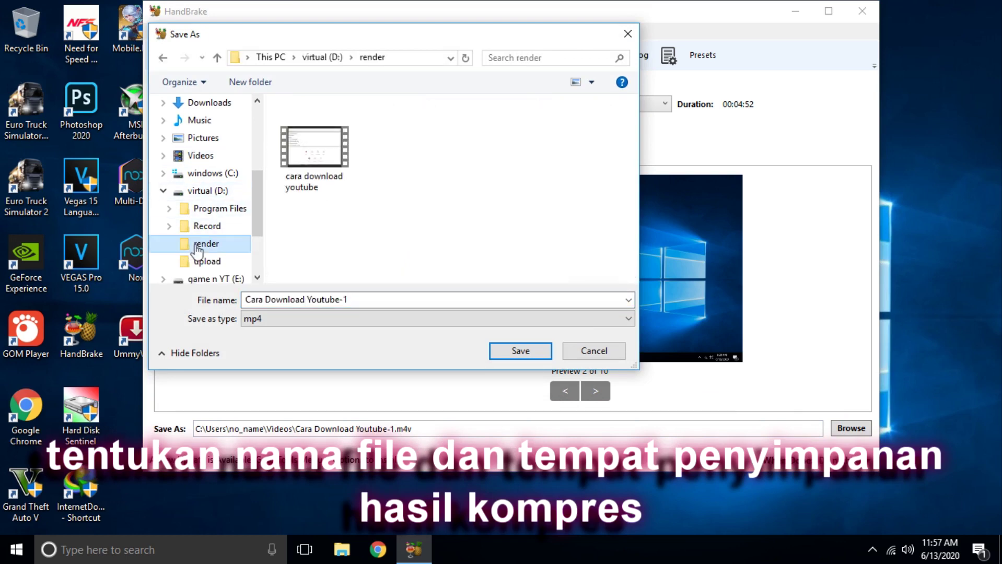
click(338, 301)
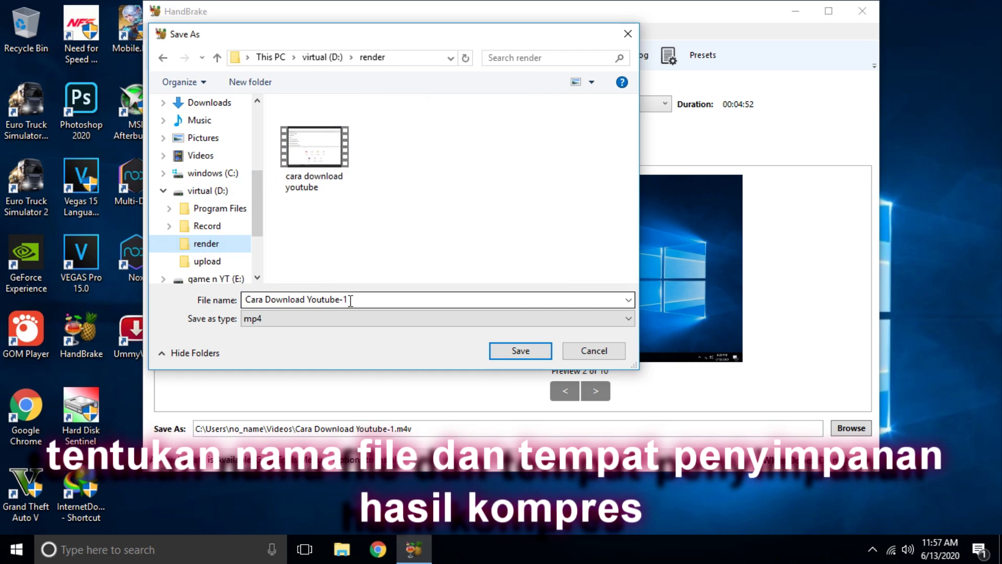
click(520, 351)
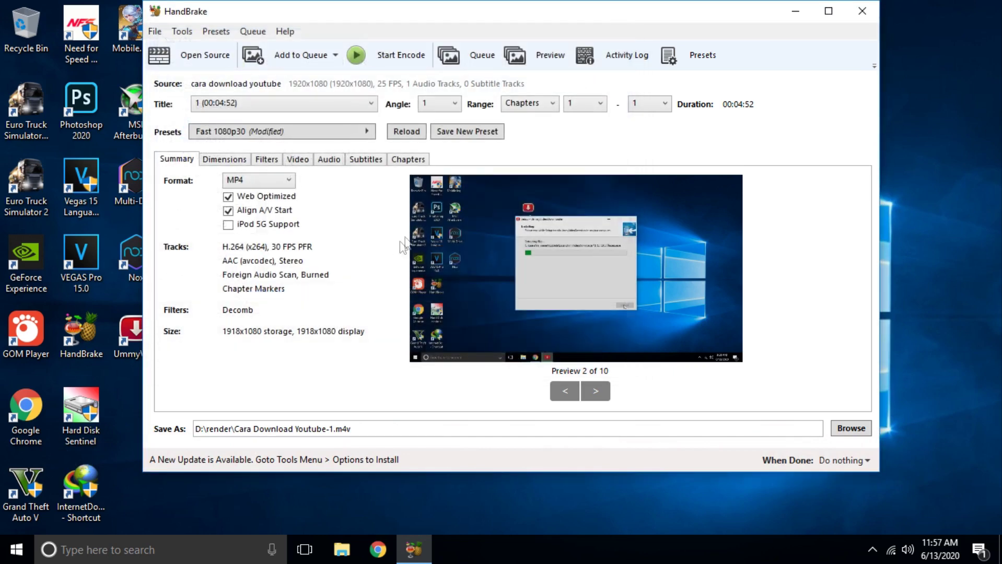
click(382, 51)
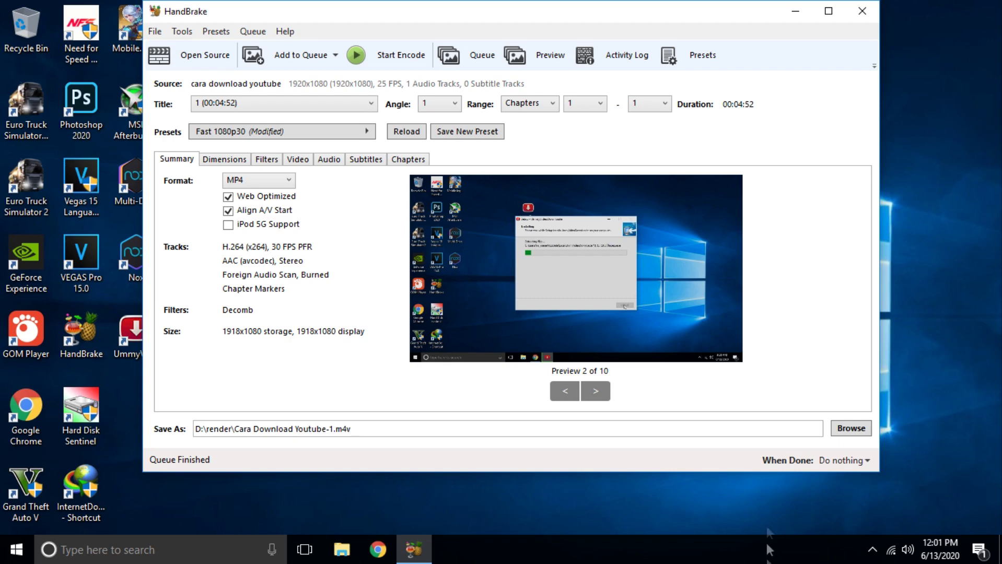
Check the size of the encoded "Cara Download Youtube-1" file from the output location browser, then dismiss both dialogs.
click(846, 432)
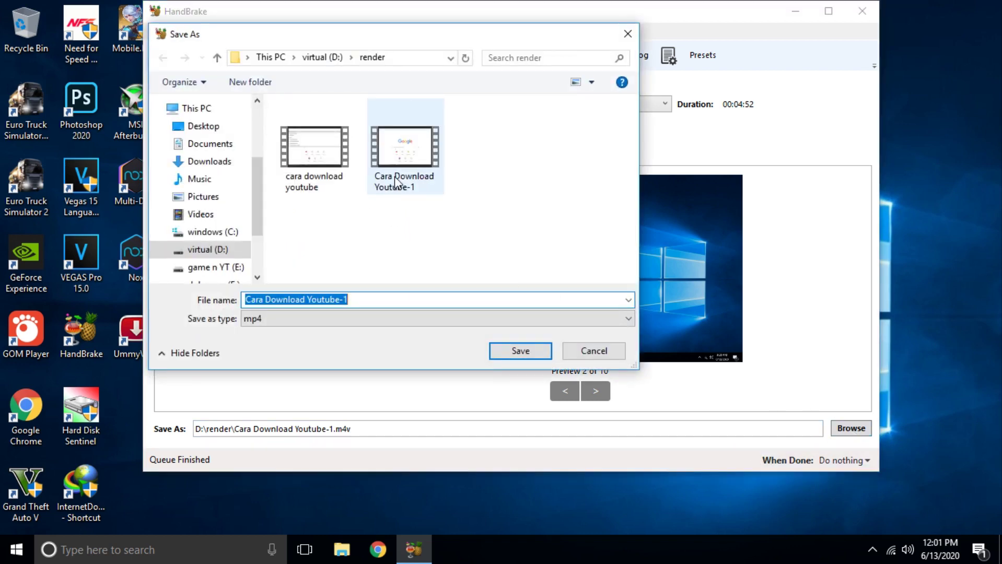
right_click(401, 156)
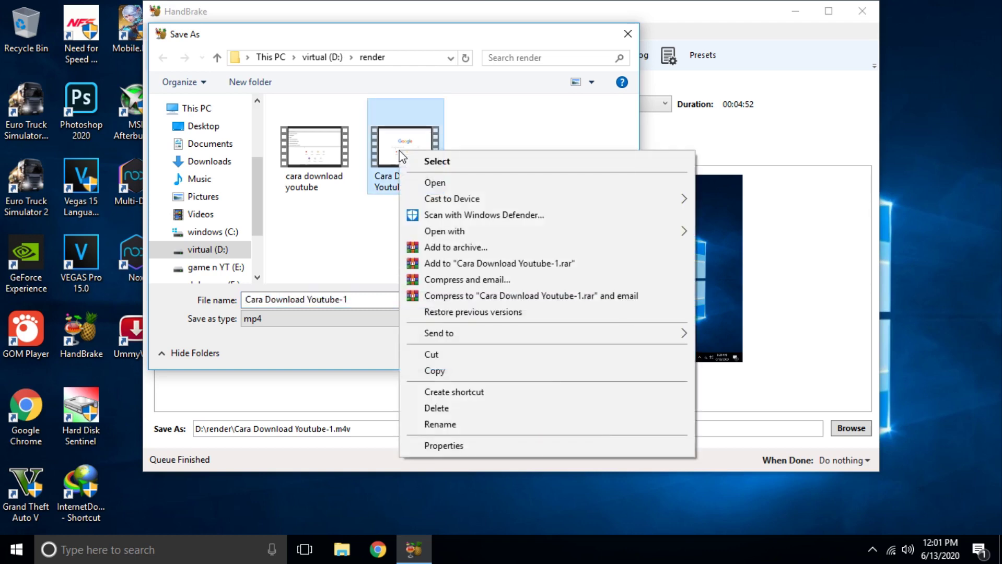
click(452, 446)
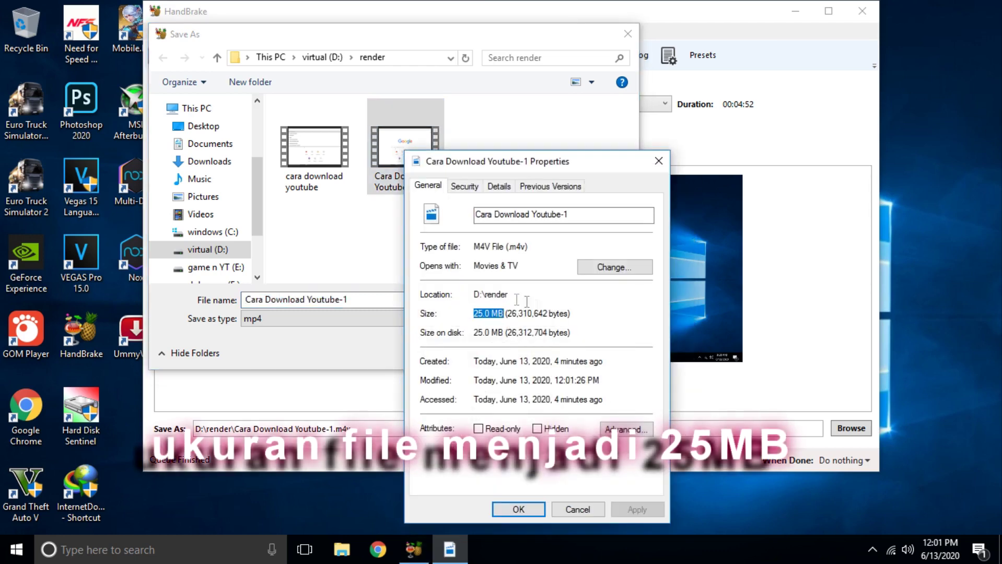
click(659, 161)
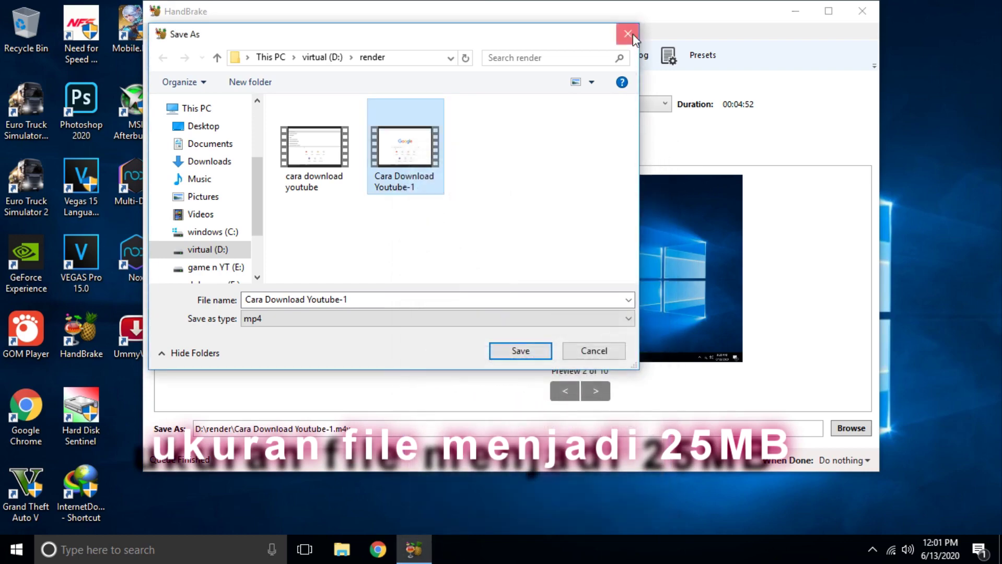
click(628, 34)
Switch to File Explorer, maximize its window and open the render folder on drive D:.
click(342, 550)
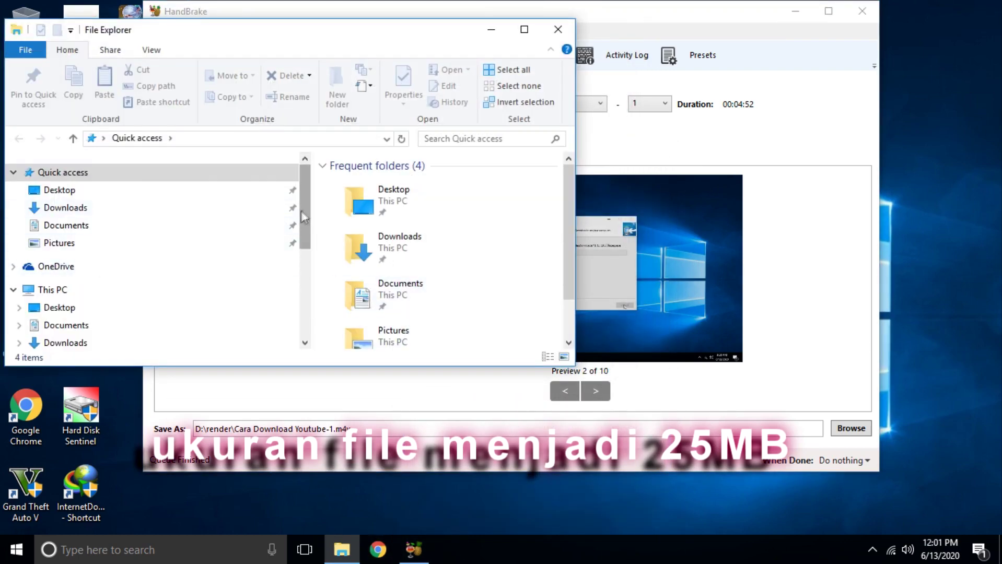
drag(307, 209, 308, 285)
click(72, 265)
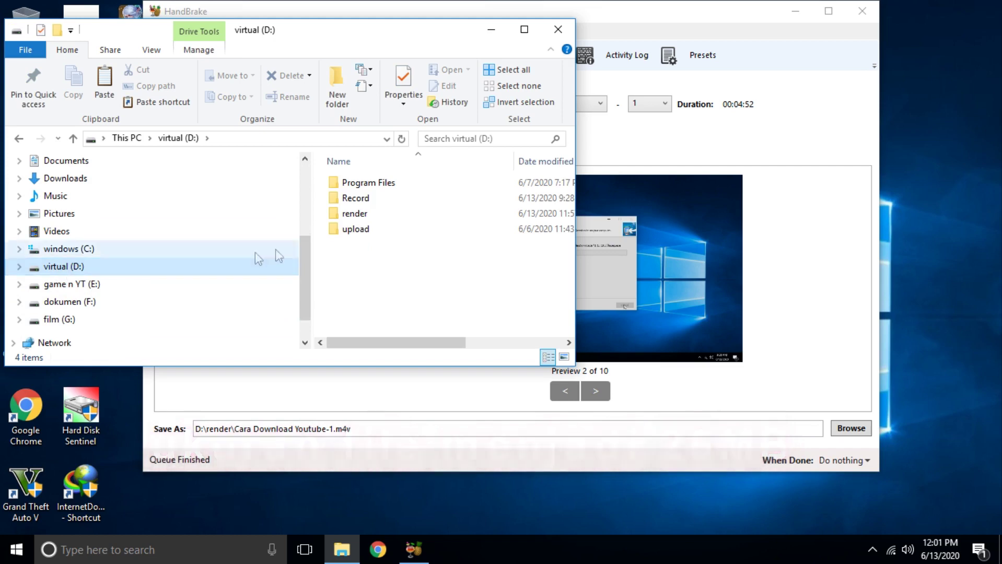
click(524, 30)
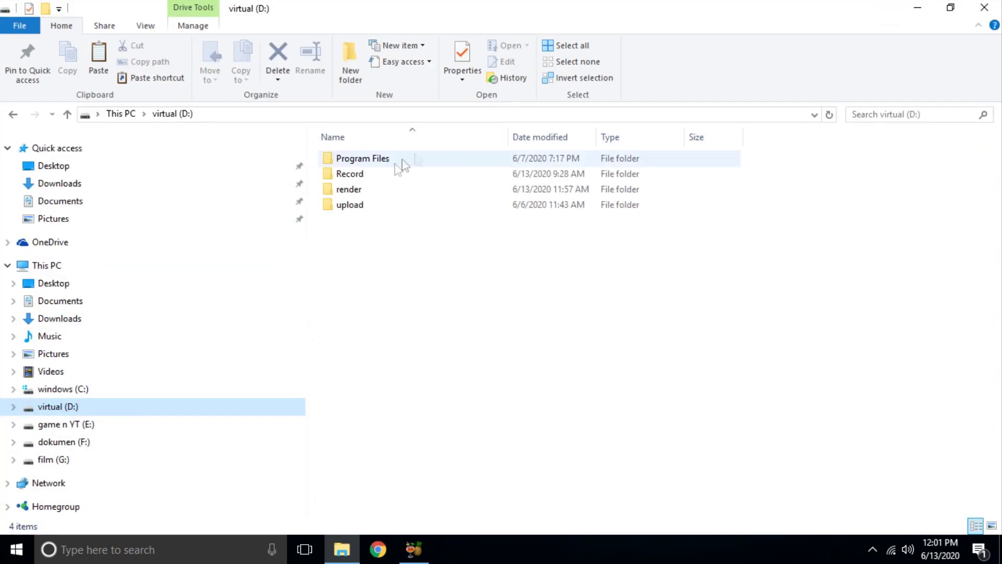
double_click(352, 191)
Check the file size of the original "cara download youtube" video in its properties, then close them.
click(444, 194)
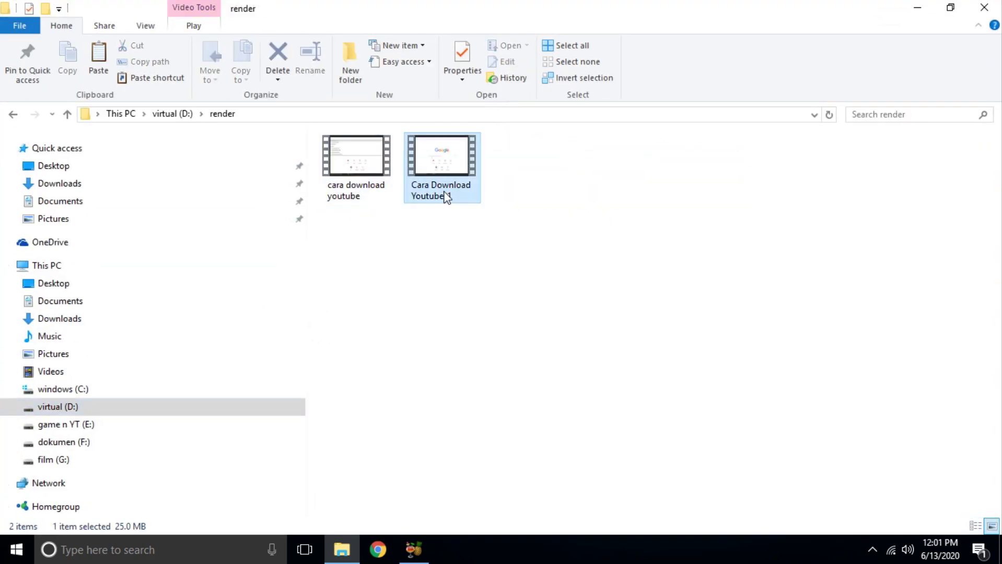
right_click(357, 172)
click(402, 446)
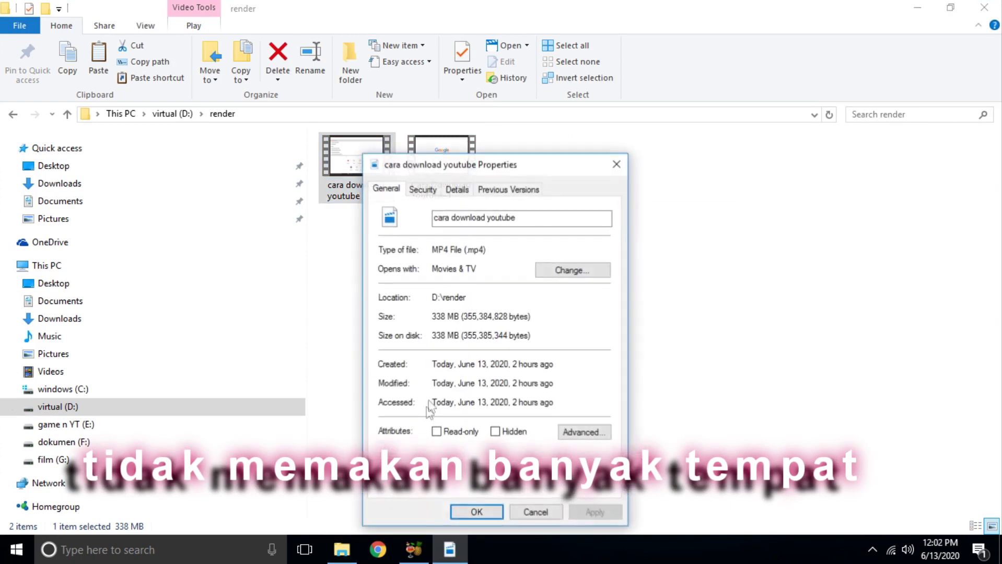
click(616, 163)
Check the file size of the compressed "Cara Download Youtube-1" video in its properties, then close them.
click(442, 157)
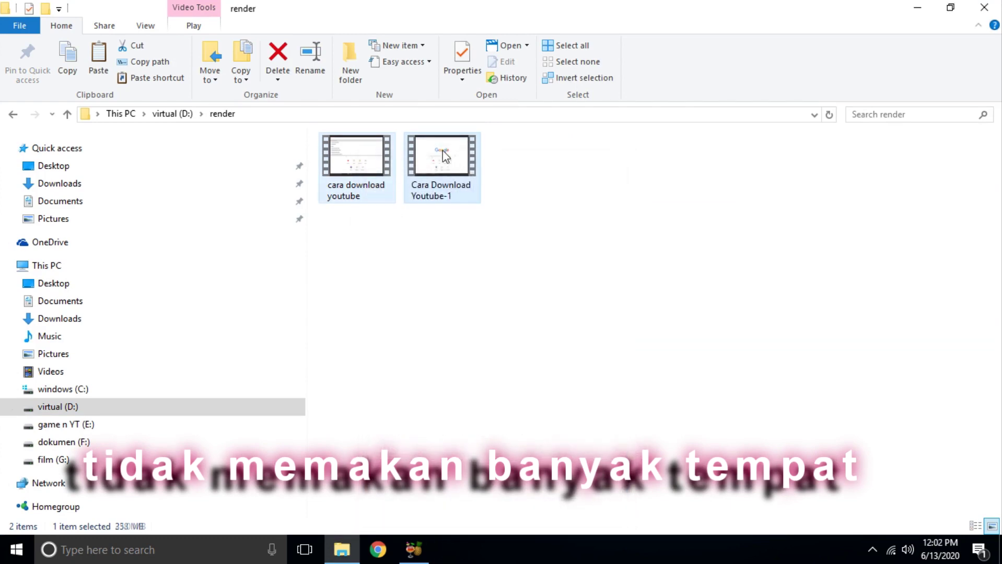
right_click(443, 151)
click(480, 425)
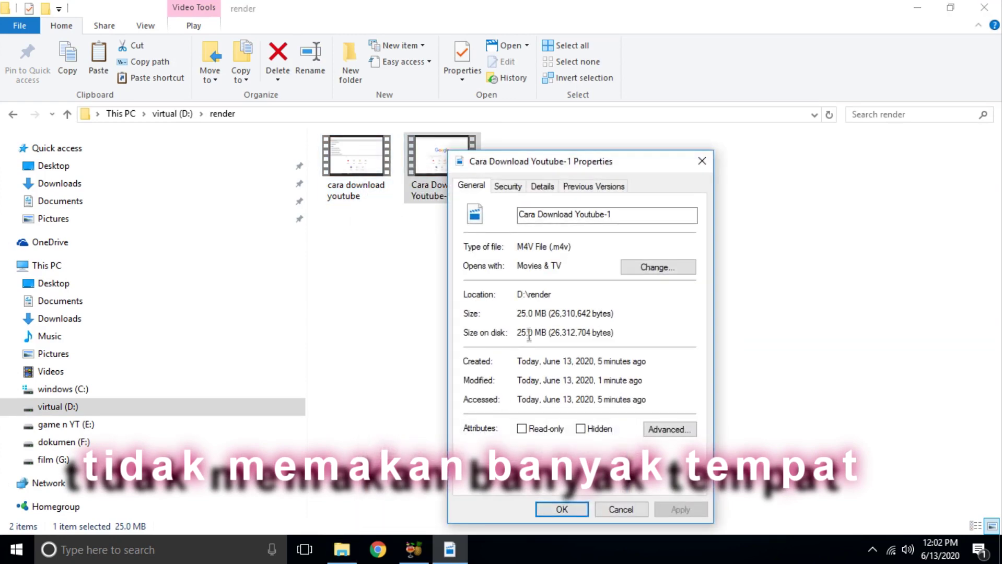
click(702, 161)
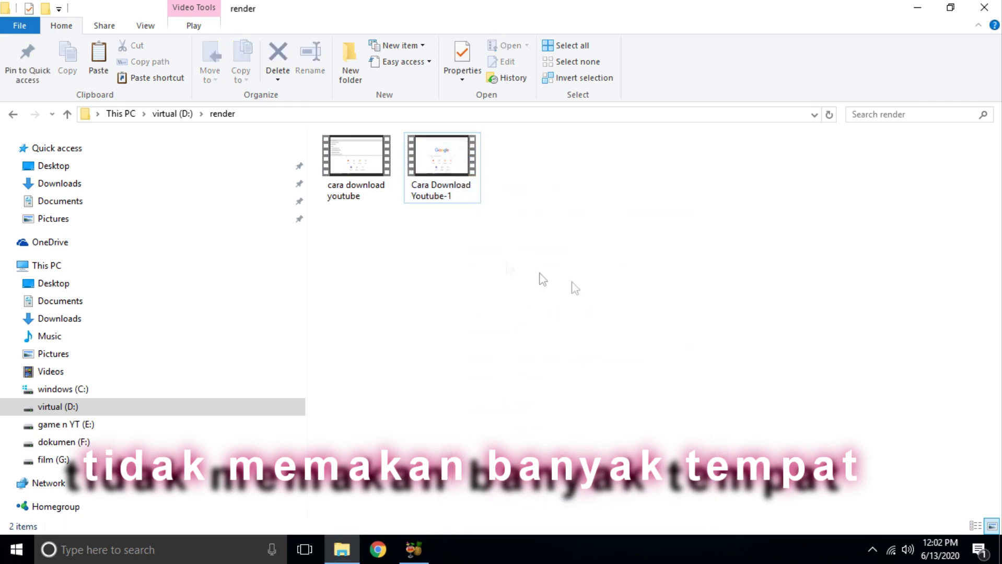
Play the compressed "Cara Download Youtube-1" video with Windows Media Player in full screen.
double_click(456, 175)
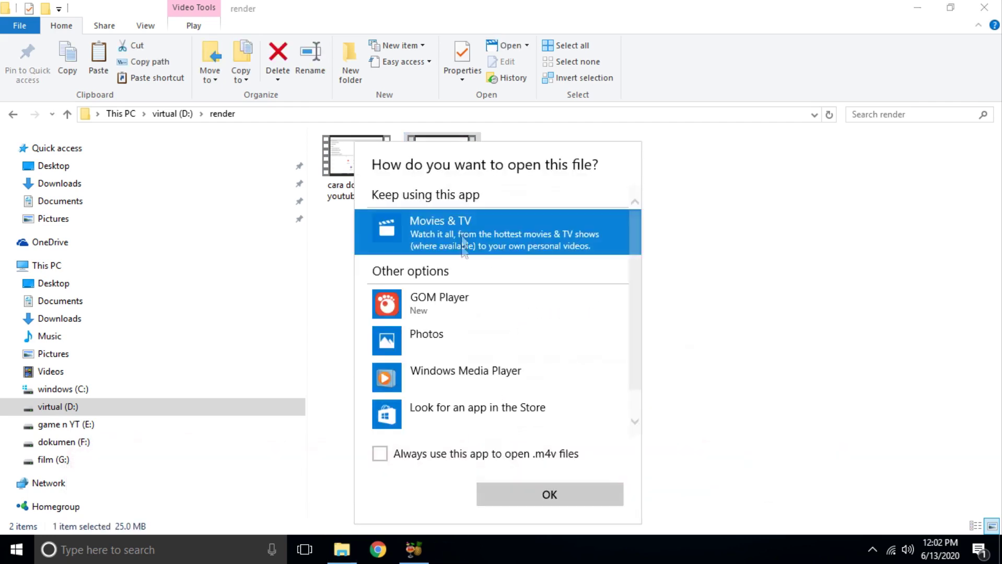
click(423, 320)
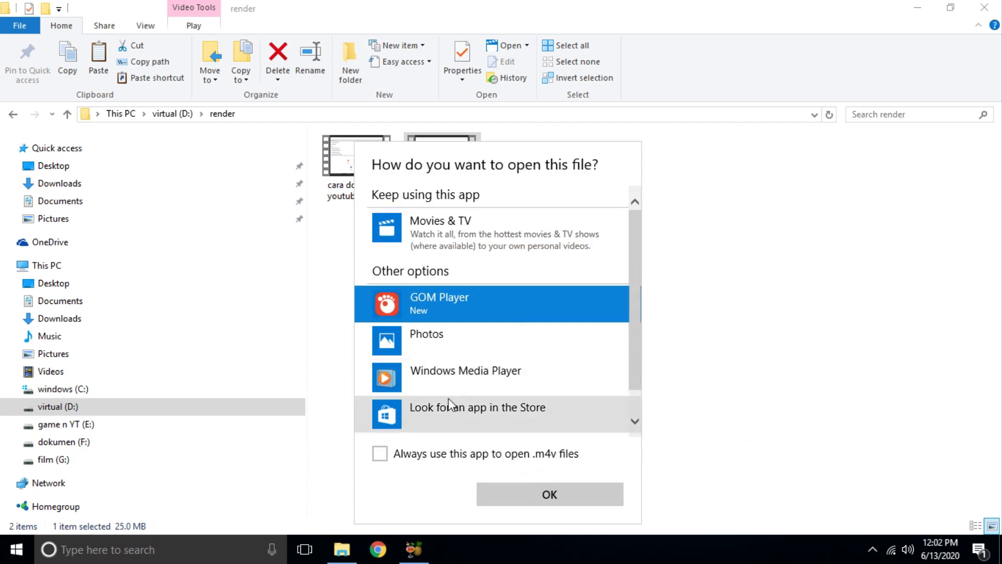
click(439, 378)
click(549, 495)
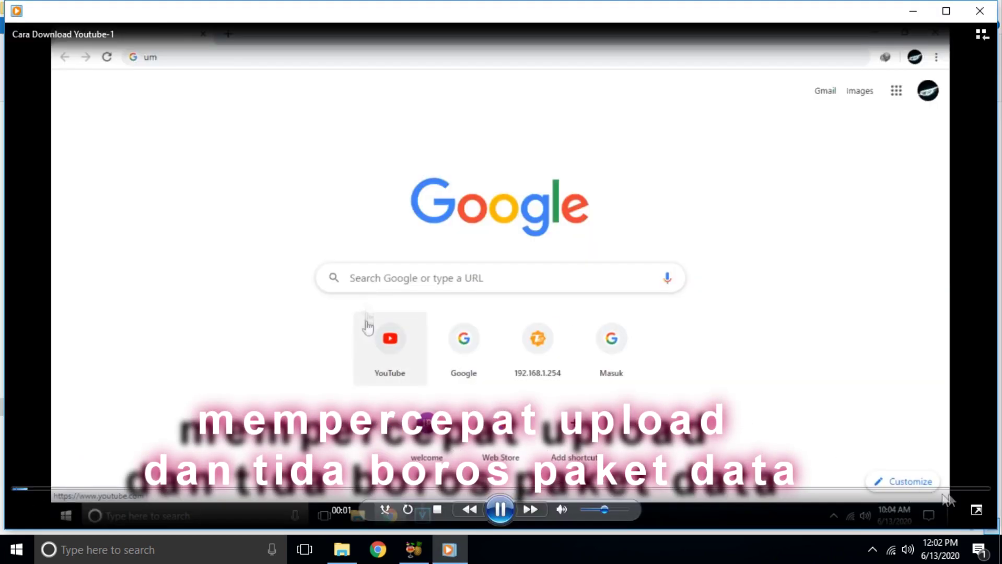
click(976, 510)
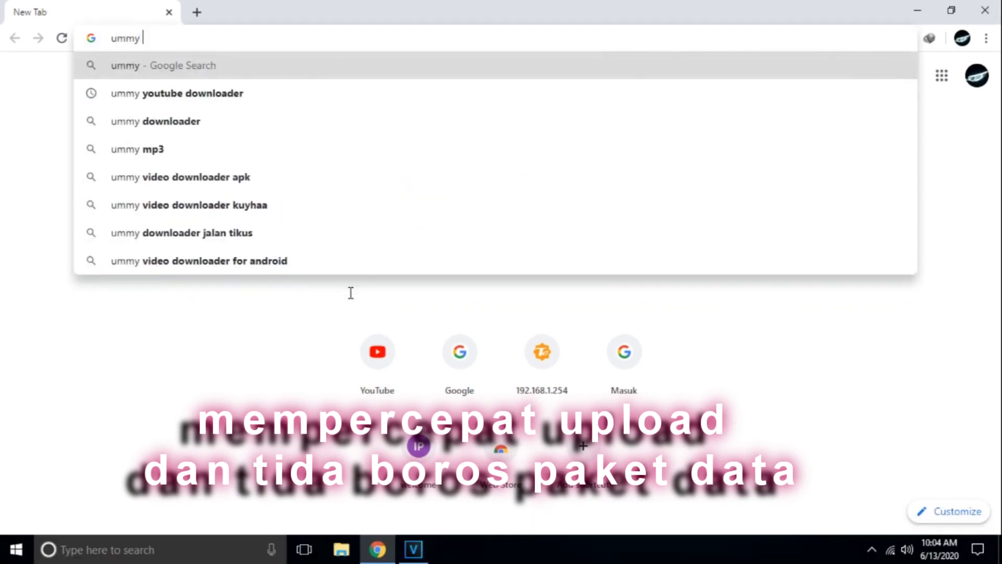
Skip to several points of the compressed video during playback to examine its picture quality.
mouse_move(275, 517)
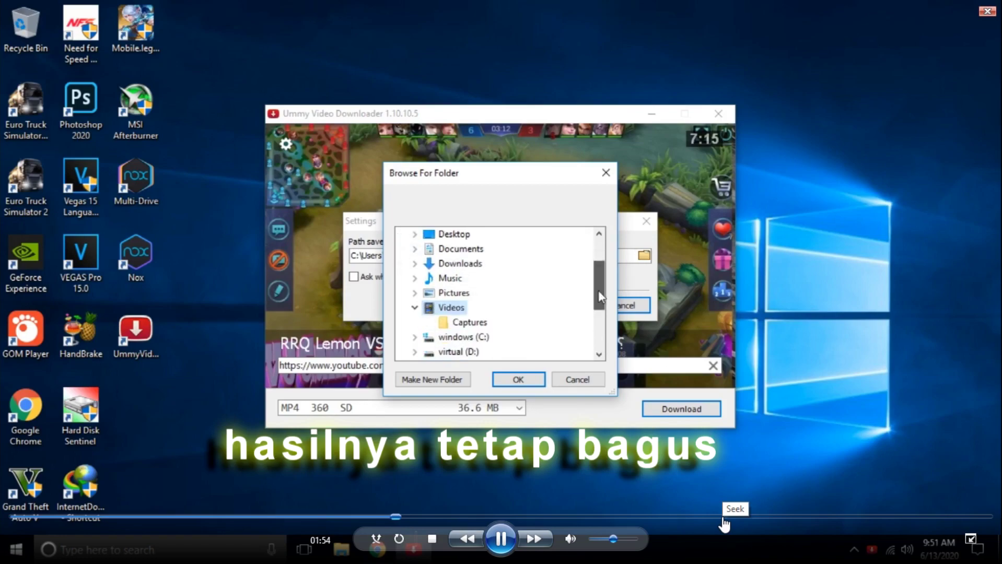
click(724, 518)
drag(724, 517, 683, 519)
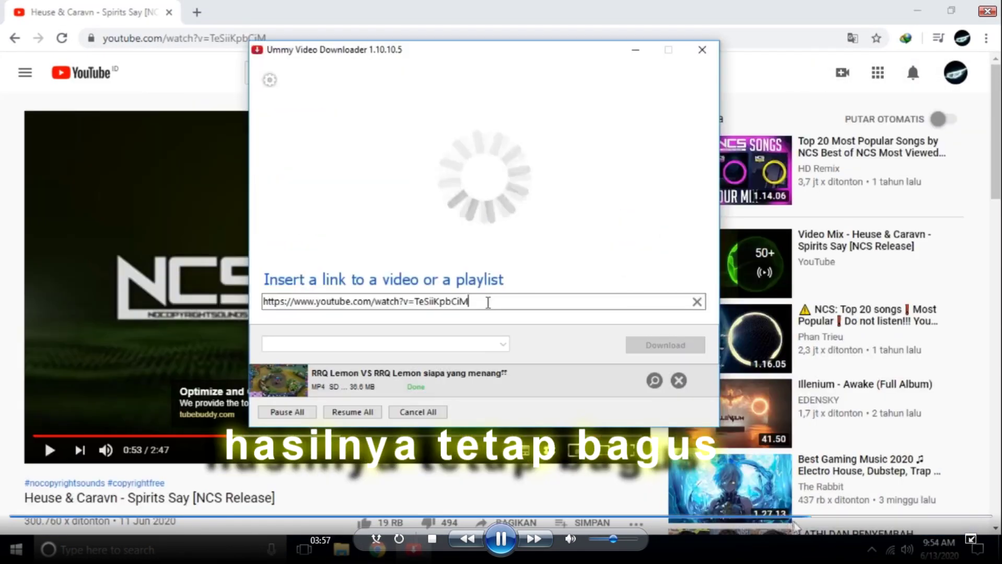
drag(805, 519, 541, 523)
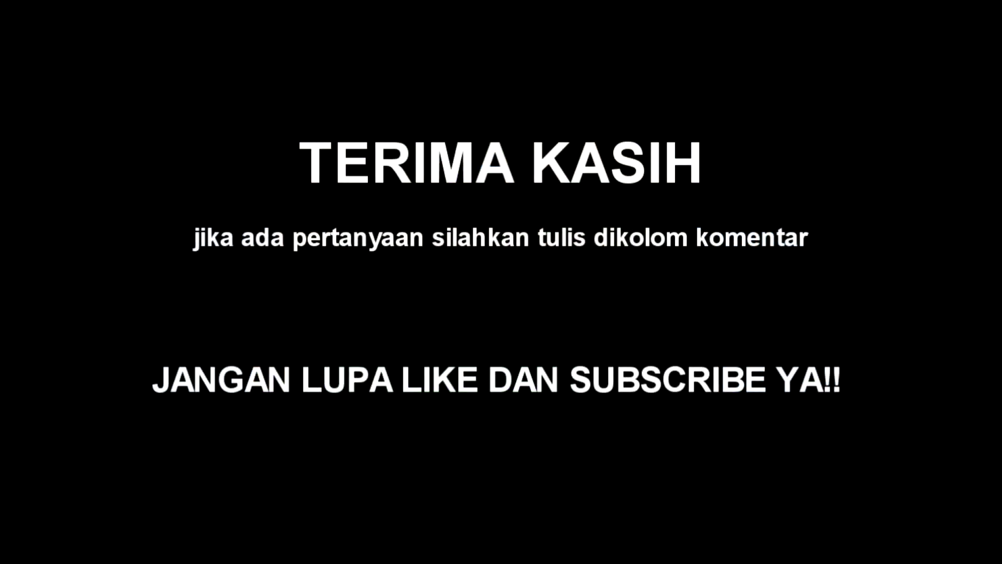